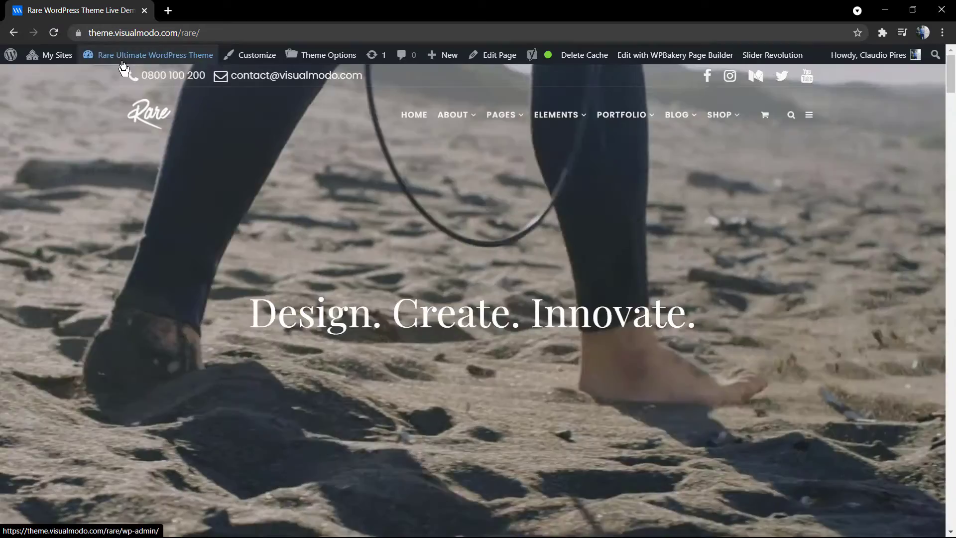
# - Go from the WordPress dashboard to the Slider Revolution modules list showing Blog, About Me, Home - Store and Home
pyautogui.moveTo(123, 66)
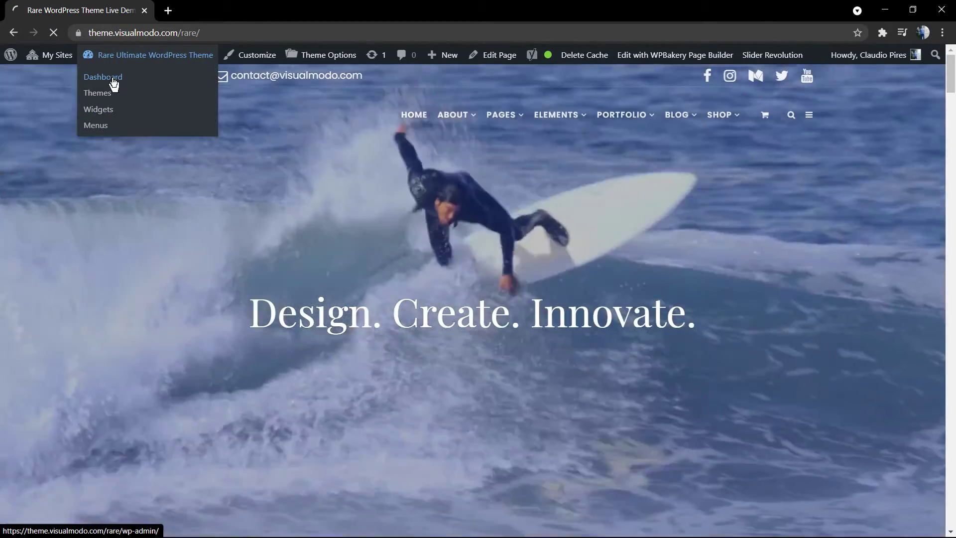
pyautogui.click(98, 92)
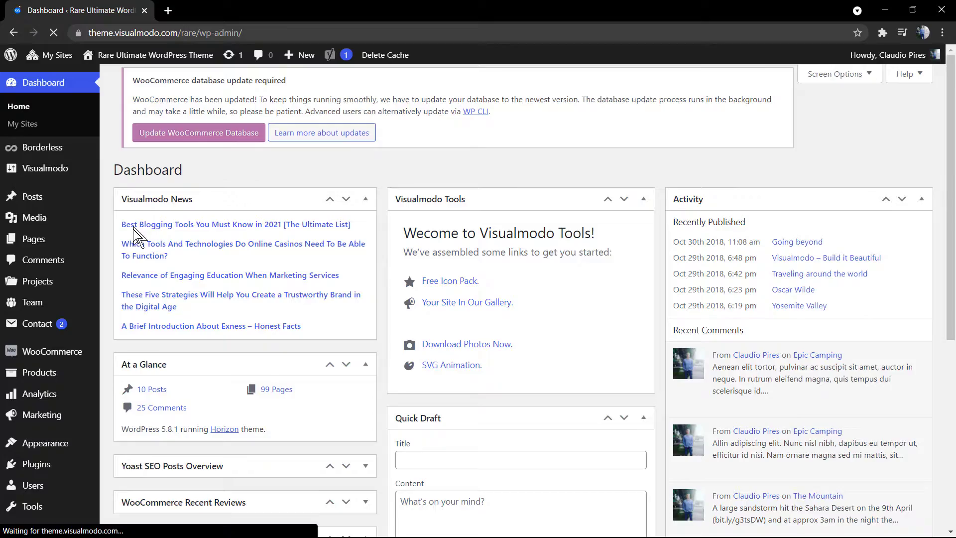
pyautogui.scroll(-1, 64, 284)
pyautogui.scroll(-4, 64, 277)
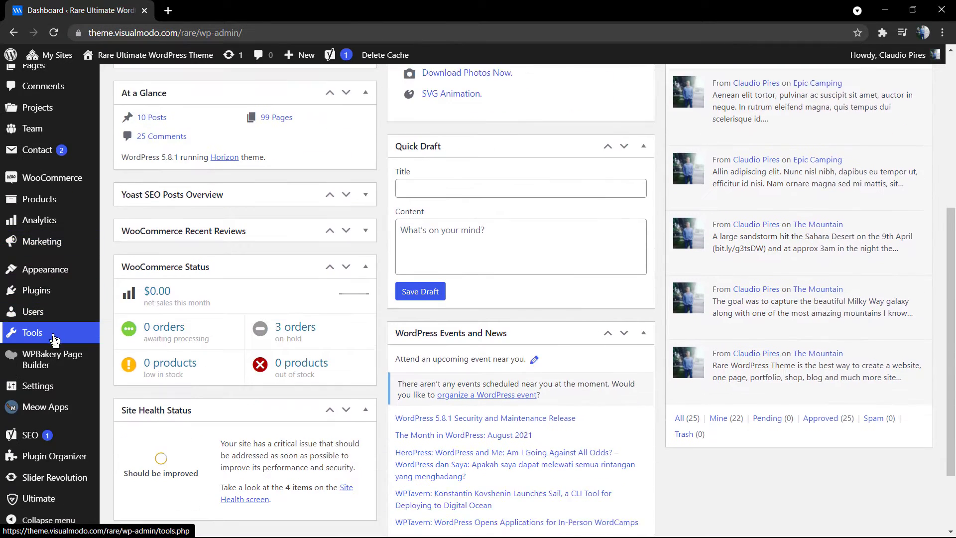
pyautogui.click(78, 482)
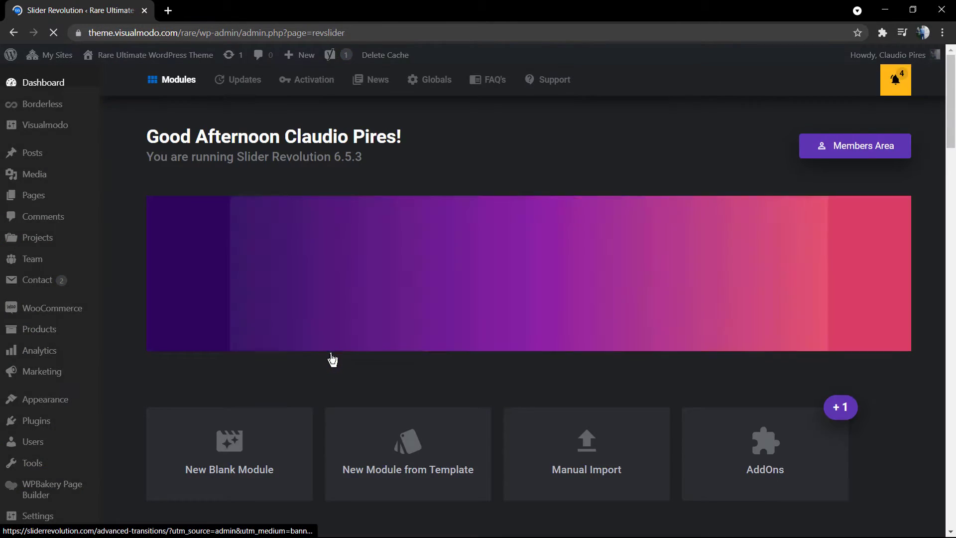
pyautogui.scroll(-4, 326, 366)
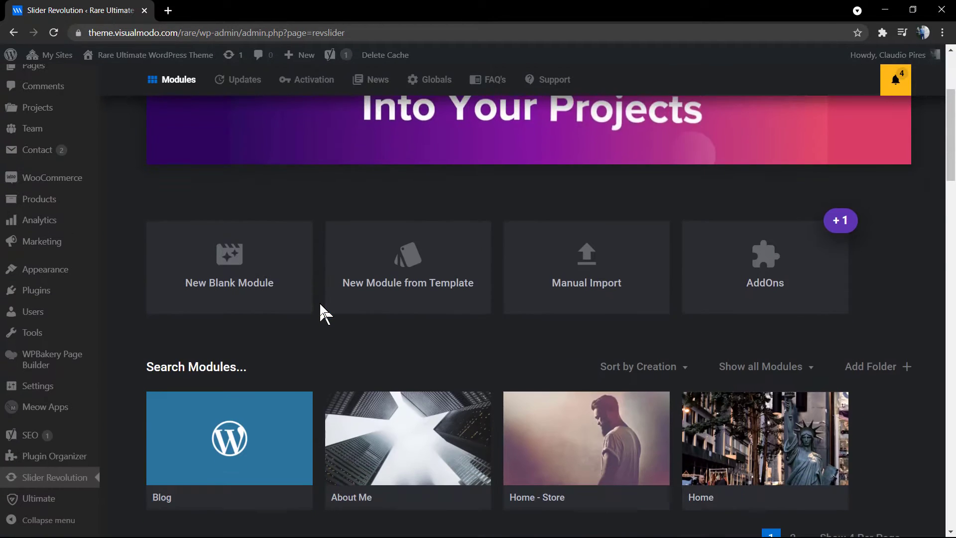
pyautogui.scroll(-1, 320, 305)
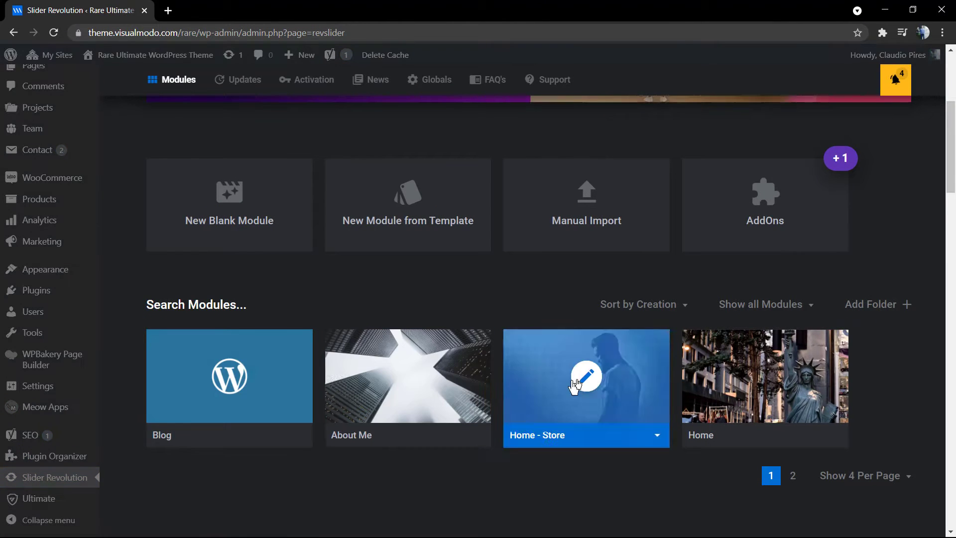
pyautogui.scroll(-1, 645, 368)
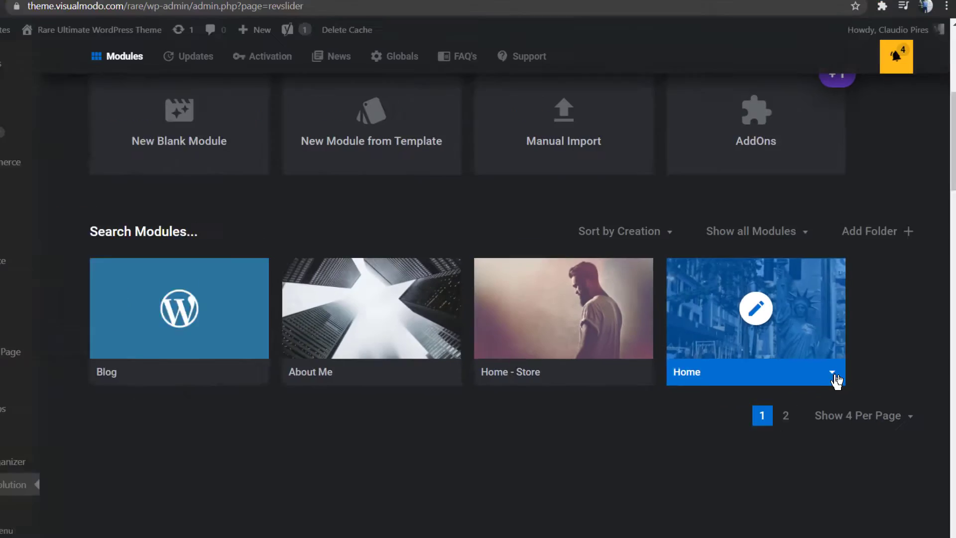
# - Duplicate the Home module to create Home 1, then view page 2 of the module list
pyautogui.click(837, 377)
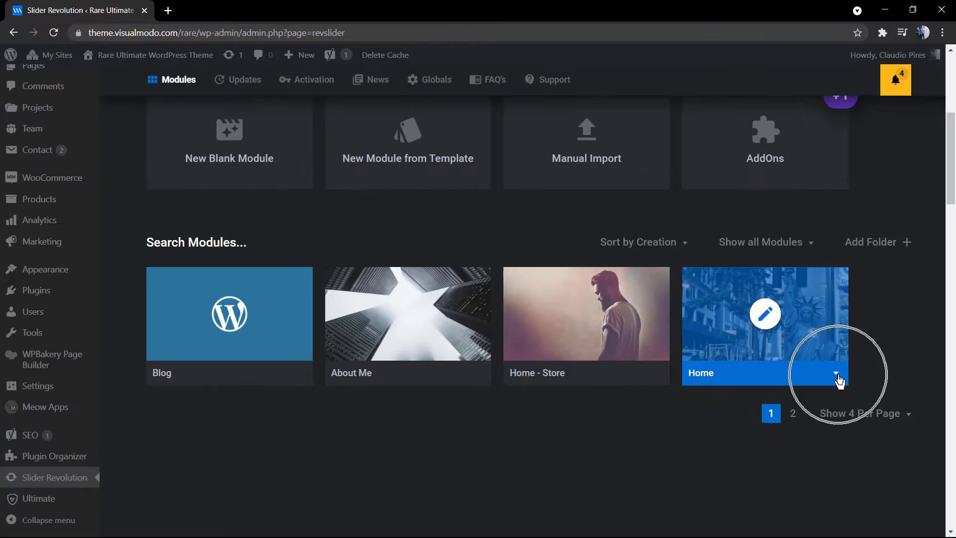
pyautogui.click(837, 373)
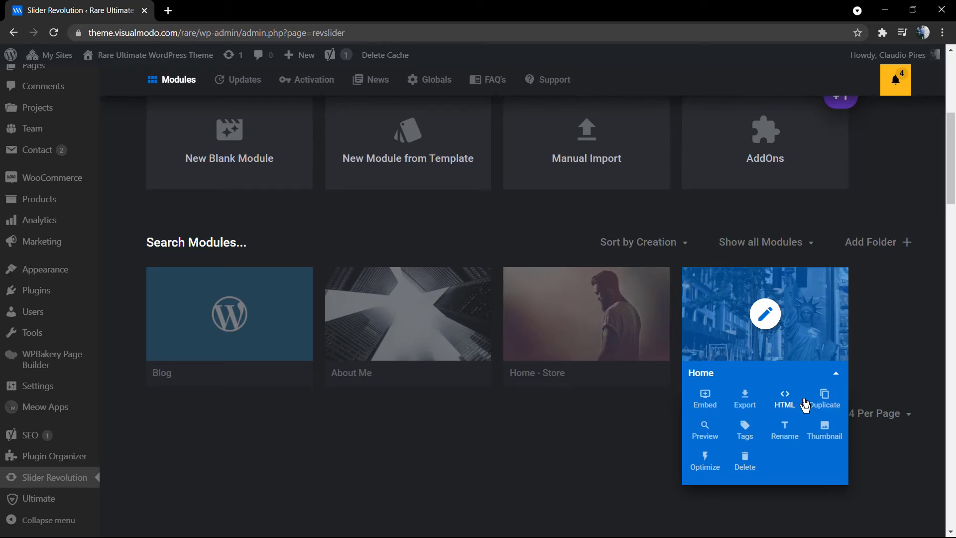
pyautogui.click(814, 403)
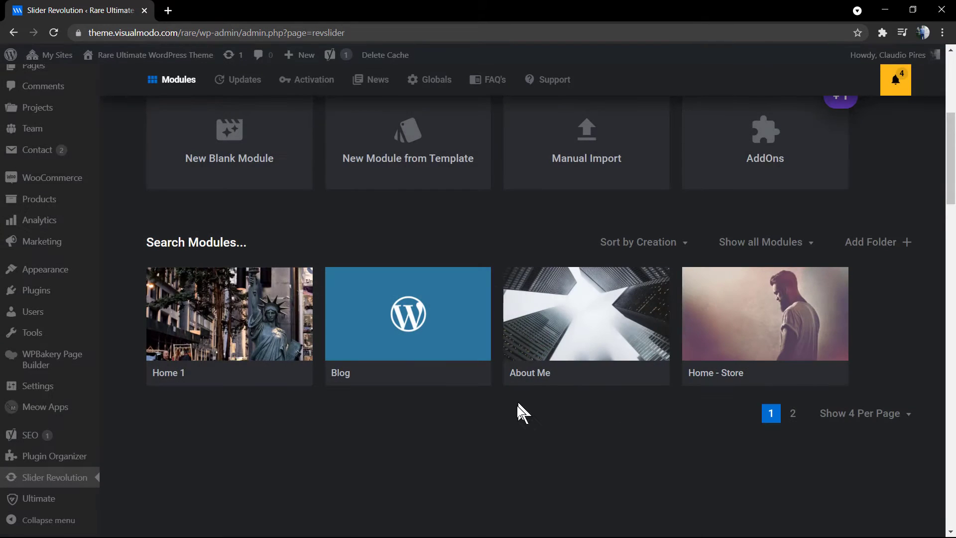
pyautogui.moveTo(185, 317)
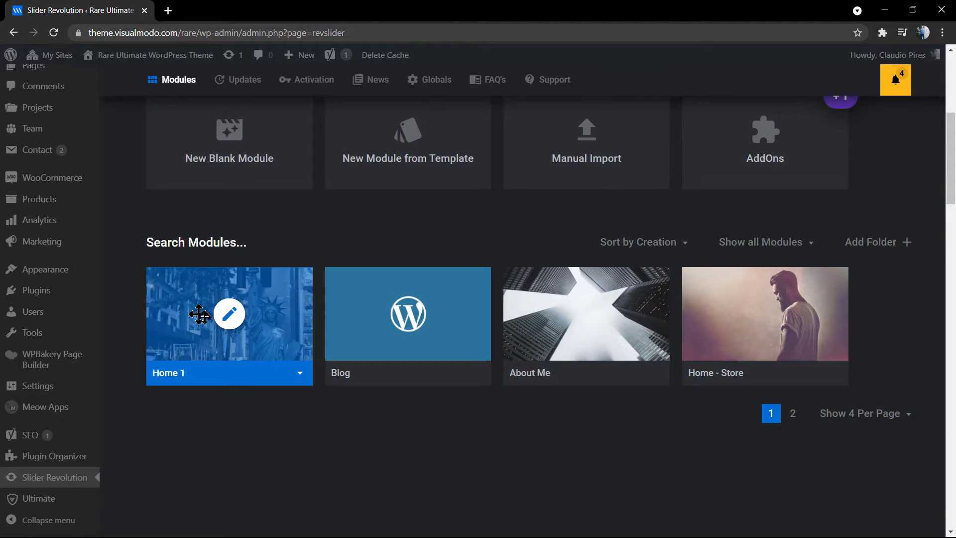
pyautogui.click(798, 422)
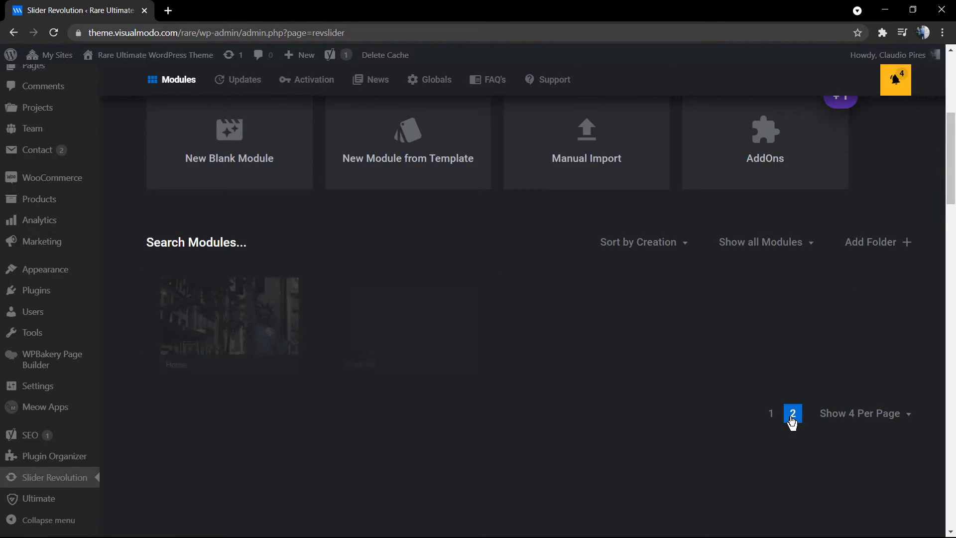
# - Open the copy in the slide editor and select the 'Design. Create. Innovate.' title layer
pyautogui.moveTo(197, 341)
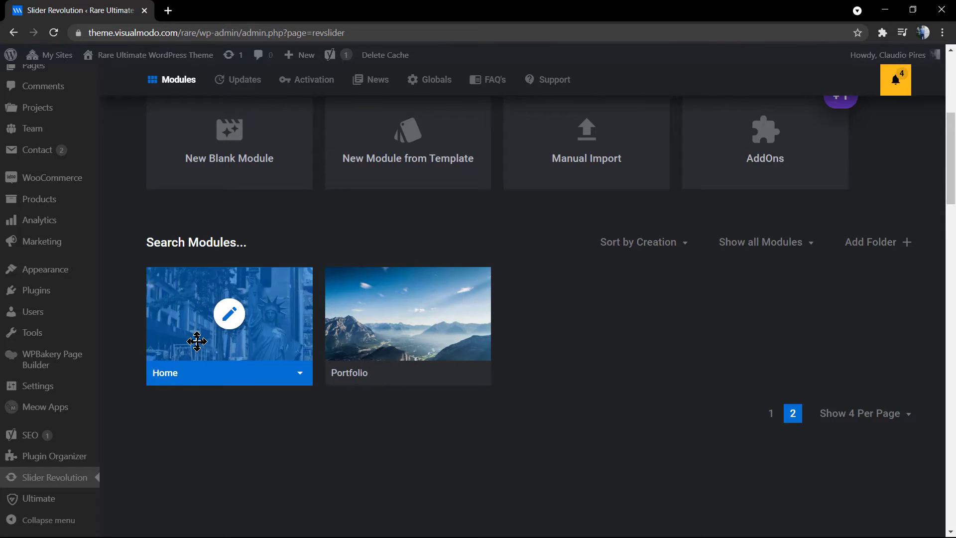
pyautogui.click(771, 419)
pyautogui.moveTo(257, 350)
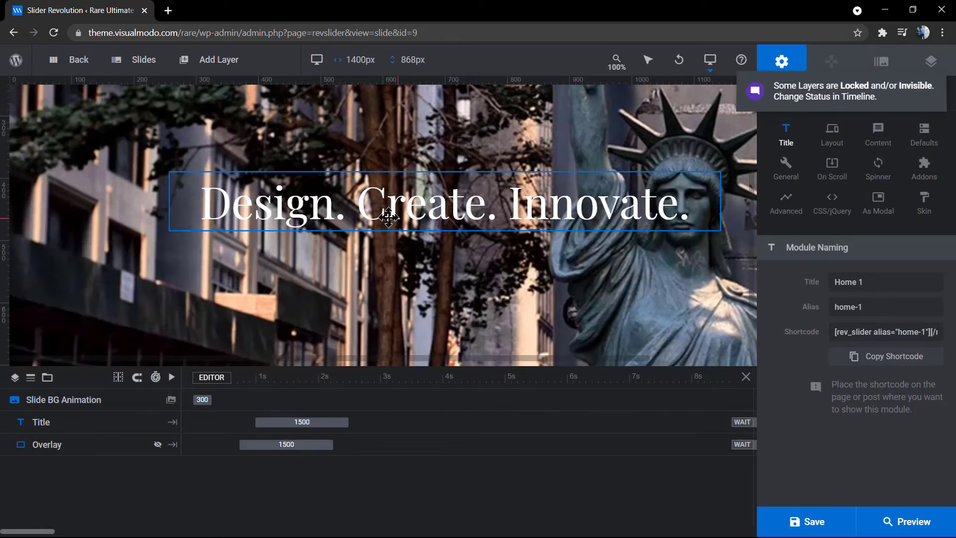
pyautogui.moveTo(359, 358); pyautogui.dragTo(427, 367)
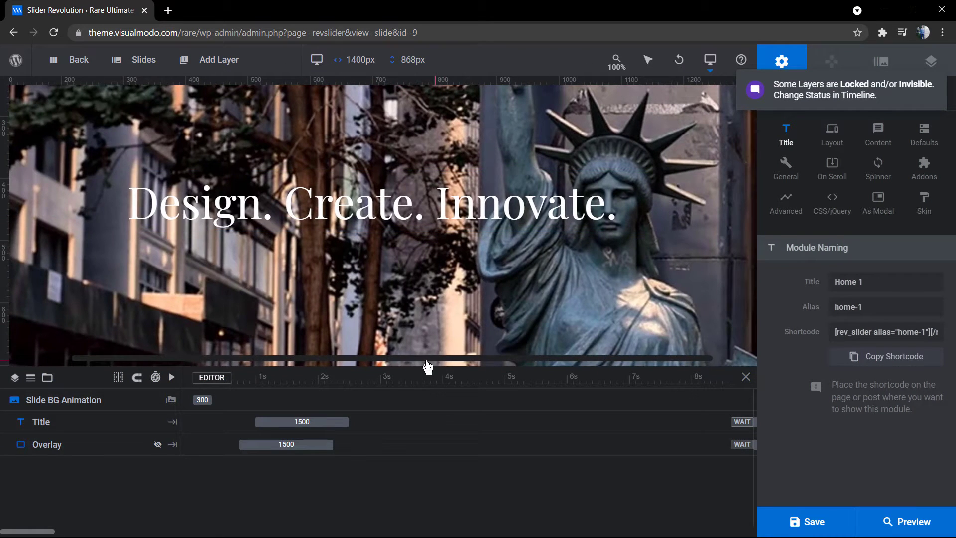
pyautogui.click(324, 191)
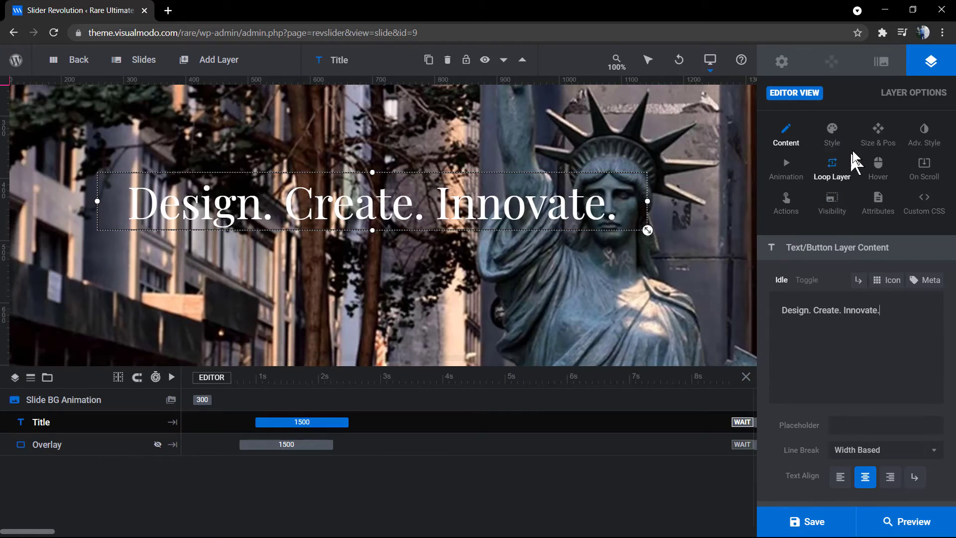
pyautogui.click(878, 140)
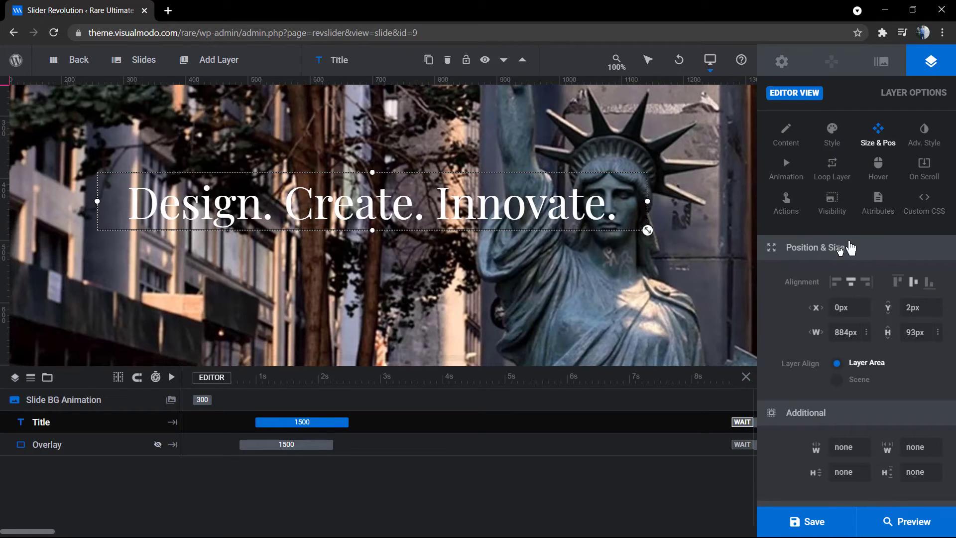
pyautogui.click(837, 283)
pyautogui.click(850, 288)
# - Make the title layer's text italic and underlined
pyautogui.click(832, 131)
pyautogui.scroll(-2, 883, 363)
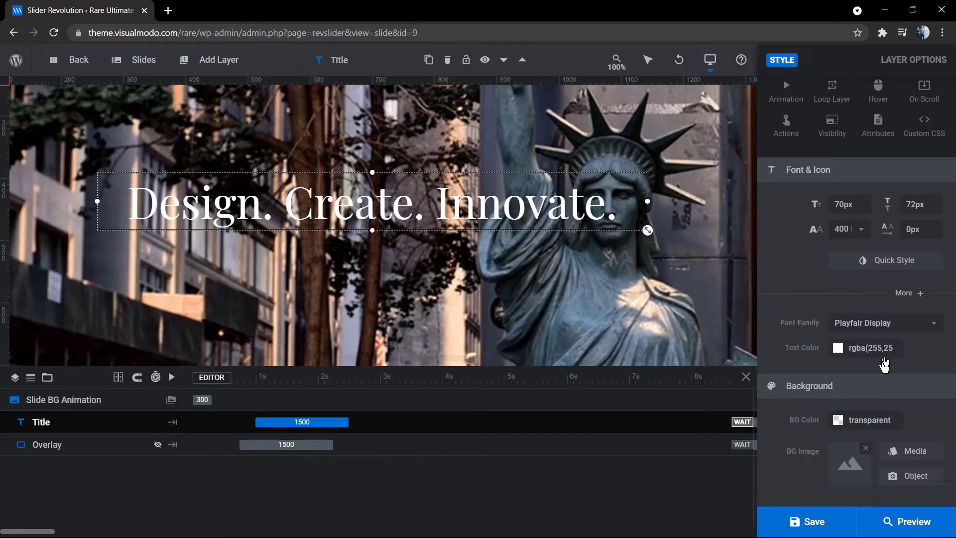
pyautogui.click(907, 298)
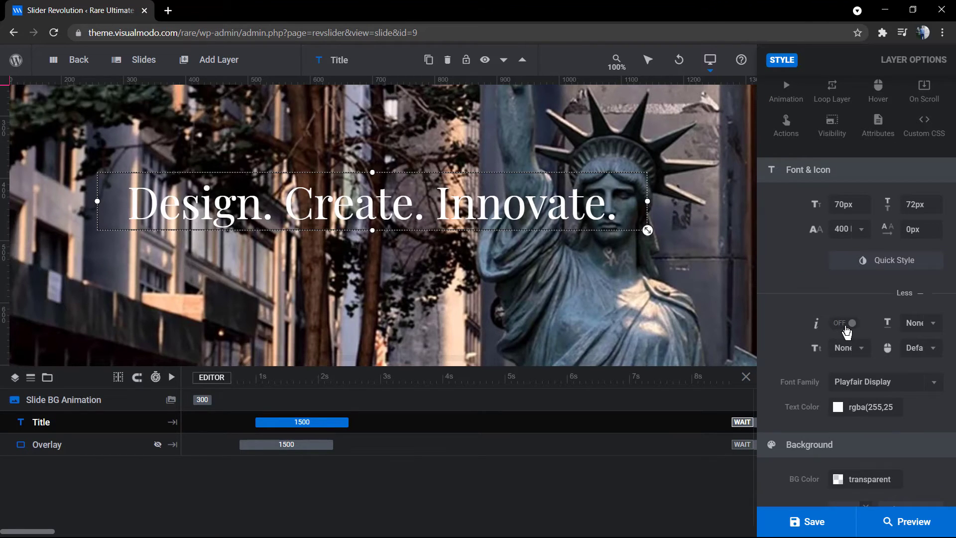
pyautogui.click(845, 324)
pyautogui.click(921, 323)
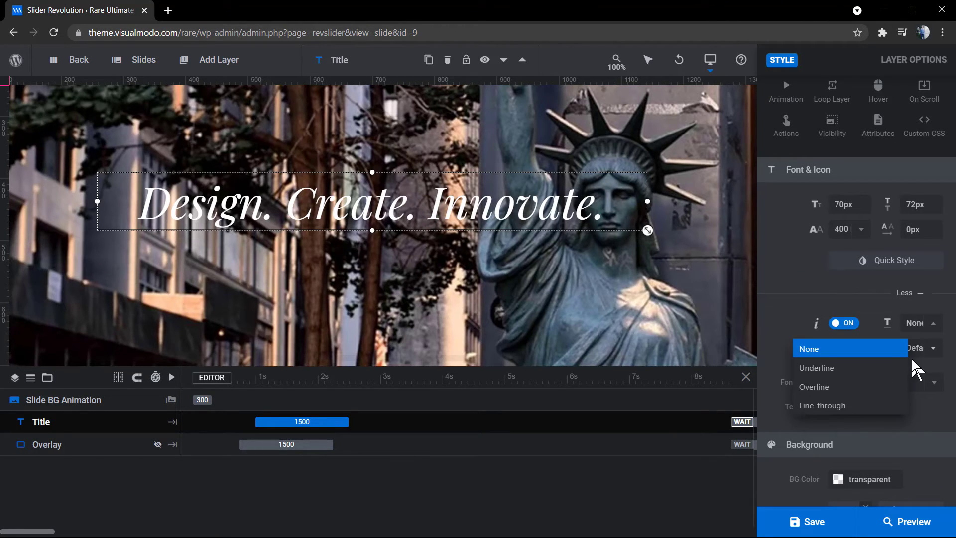
pyautogui.click(874, 366)
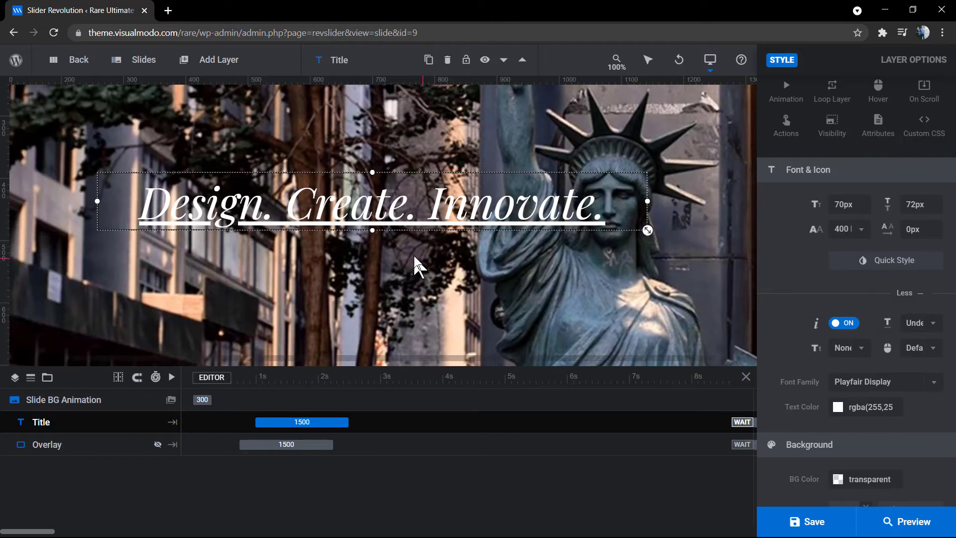
pyautogui.scroll(-1, 408, 253)
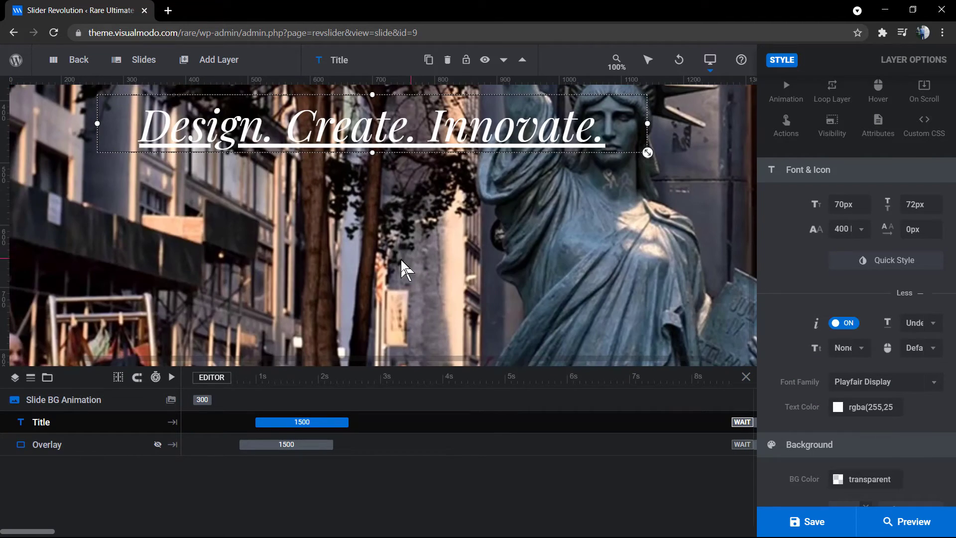
pyautogui.scroll(2, 299, 224)
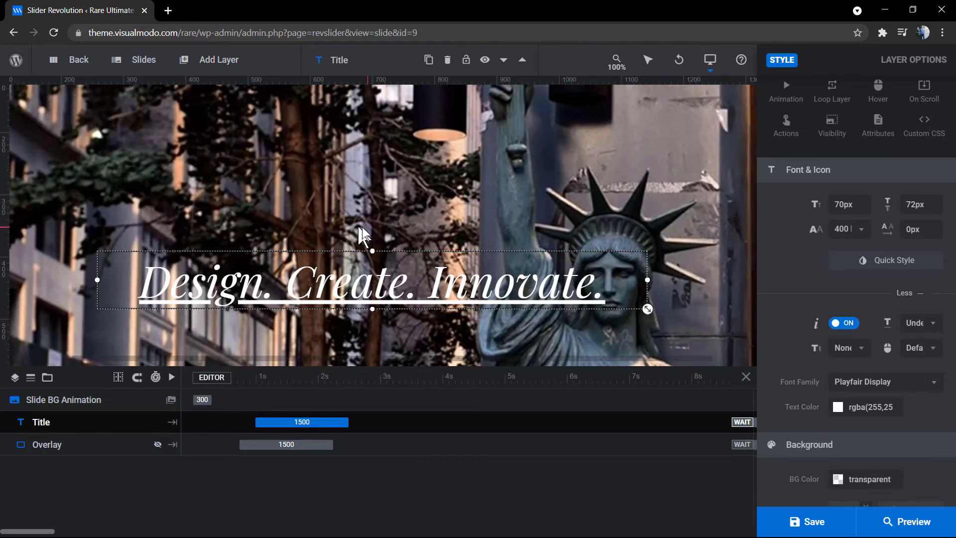
pyautogui.scroll(-1, 449, 254)
pyautogui.scroll(1, 449, 252)
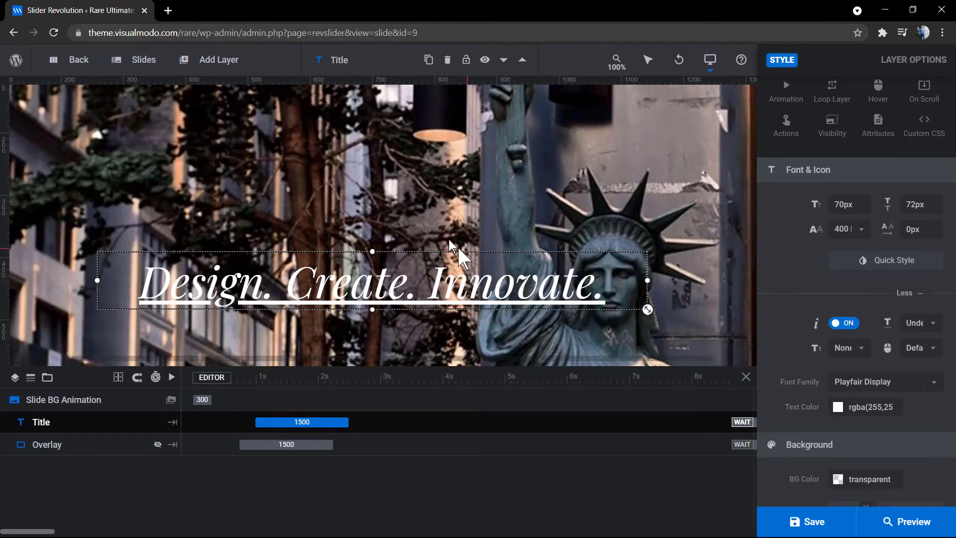
# - Leave the slide editor, answering the unsaved-changes warning, and return to the module list
pyautogui.click(18, 35)
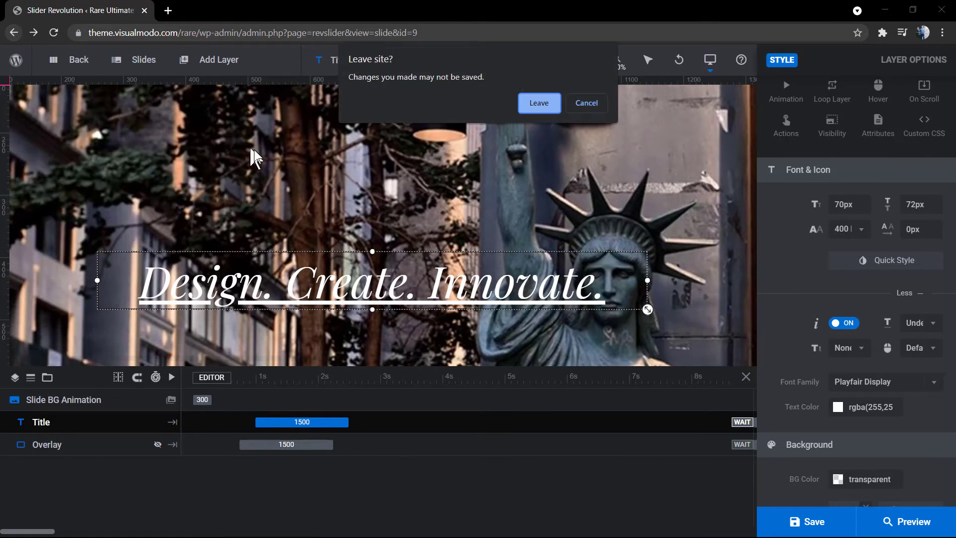
pyautogui.click(537, 103)
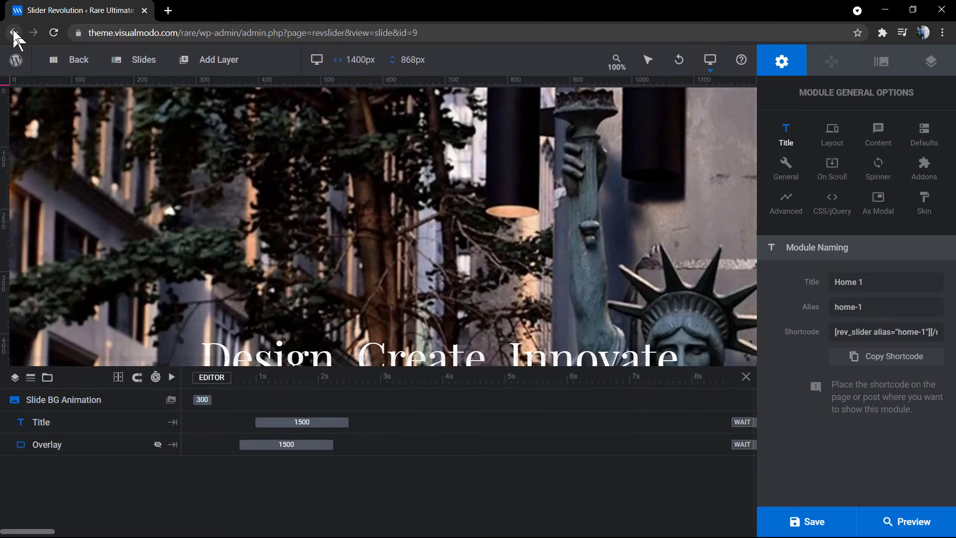
pyautogui.click(13, 34)
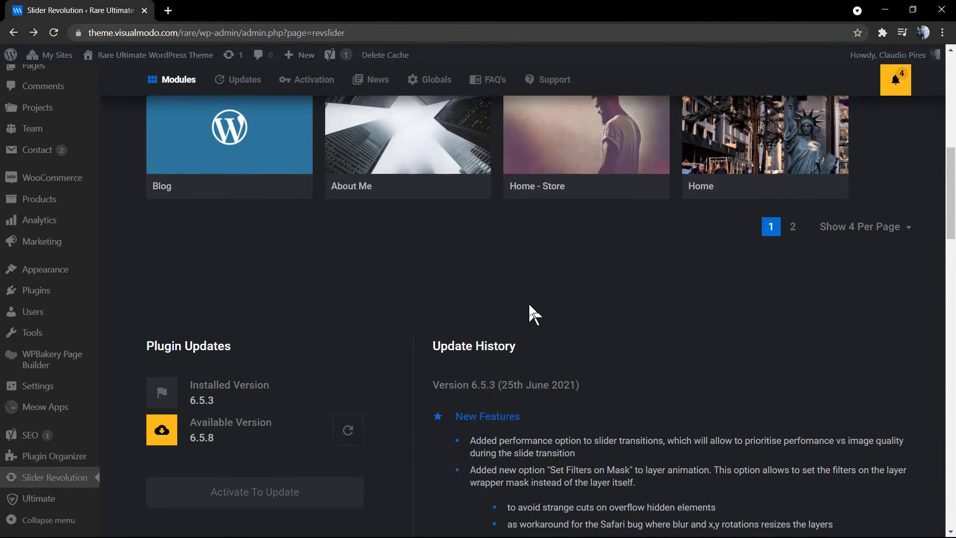
pyautogui.scroll(6, 529, 304)
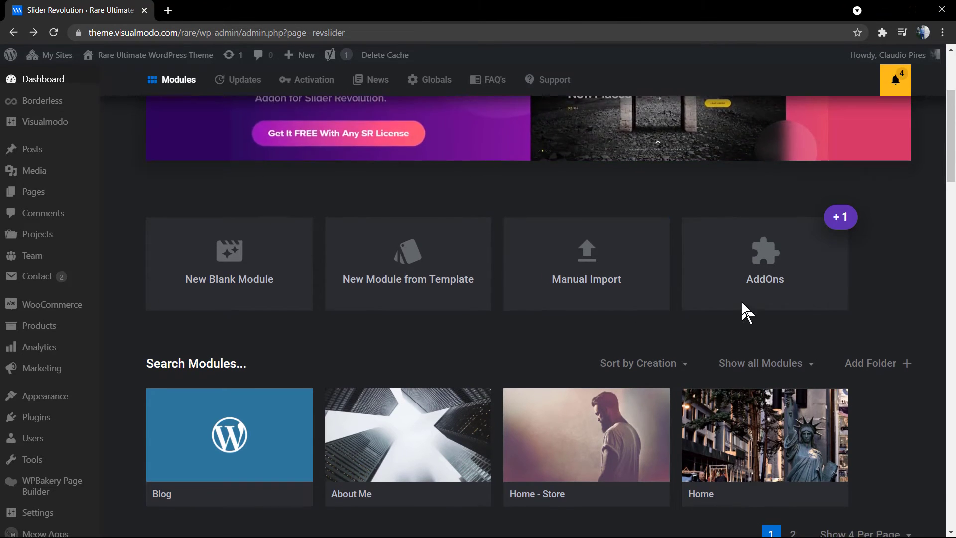
pyautogui.scroll(-1, 732, 292)
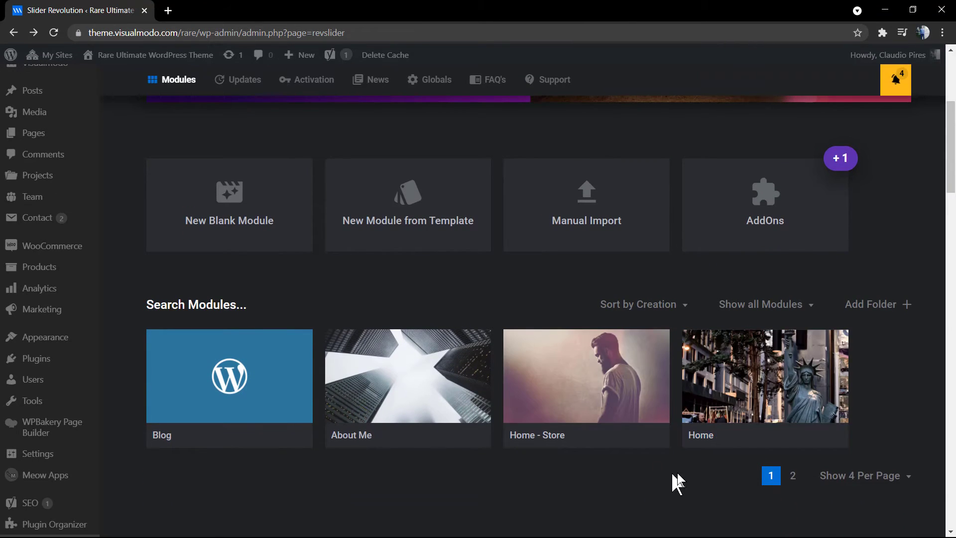
# - Duplicate the Home module again, creating Home 11, and check page 2
pyautogui.click(793, 476)
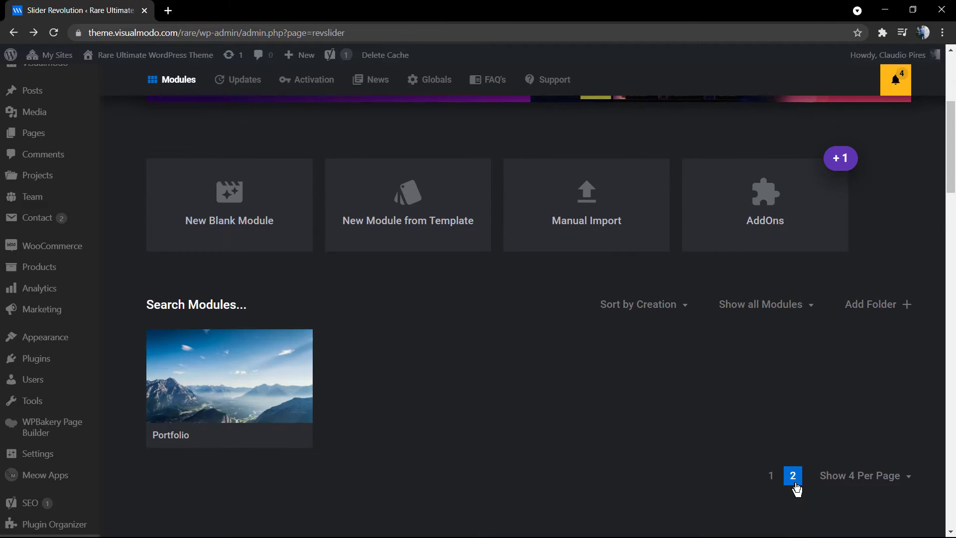
pyautogui.click(771, 476)
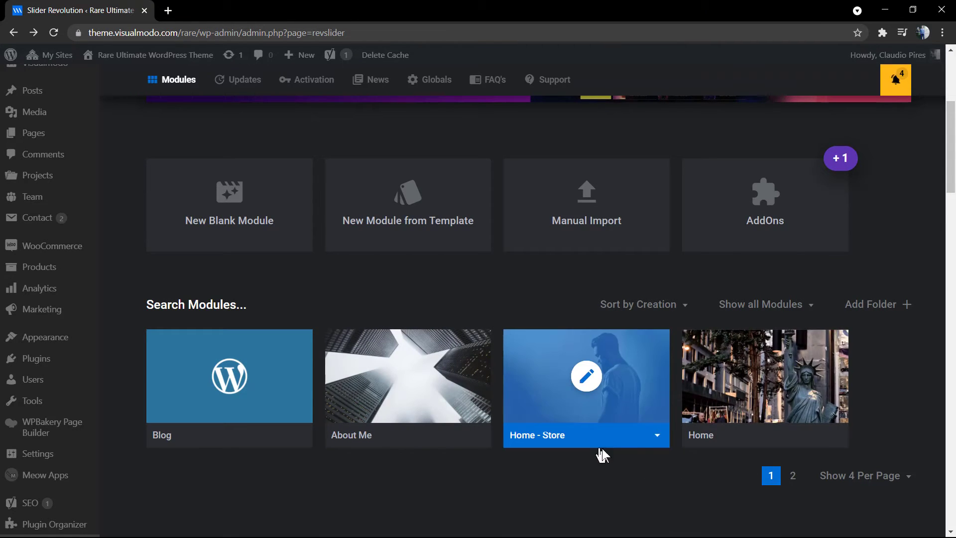
pyautogui.click(835, 434)
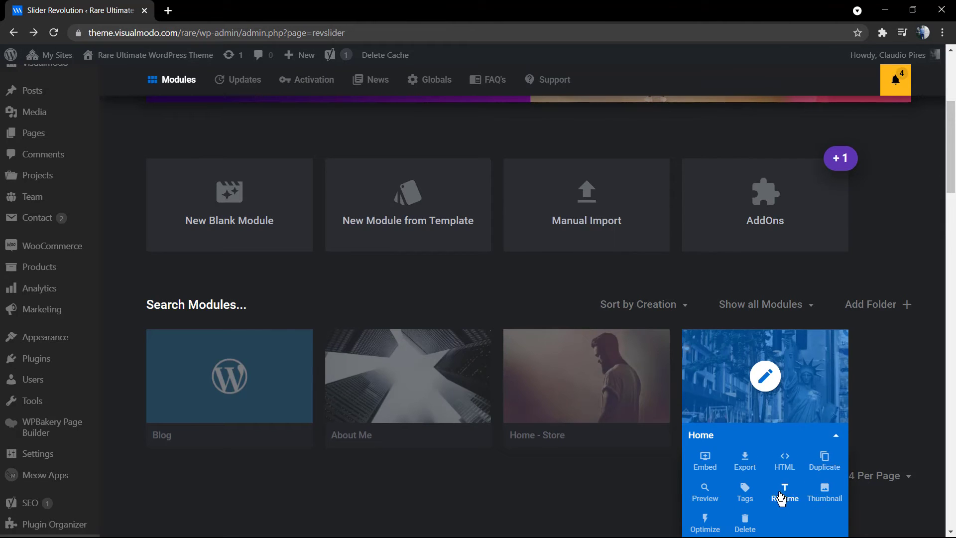
pyautogui.click(744, 462)
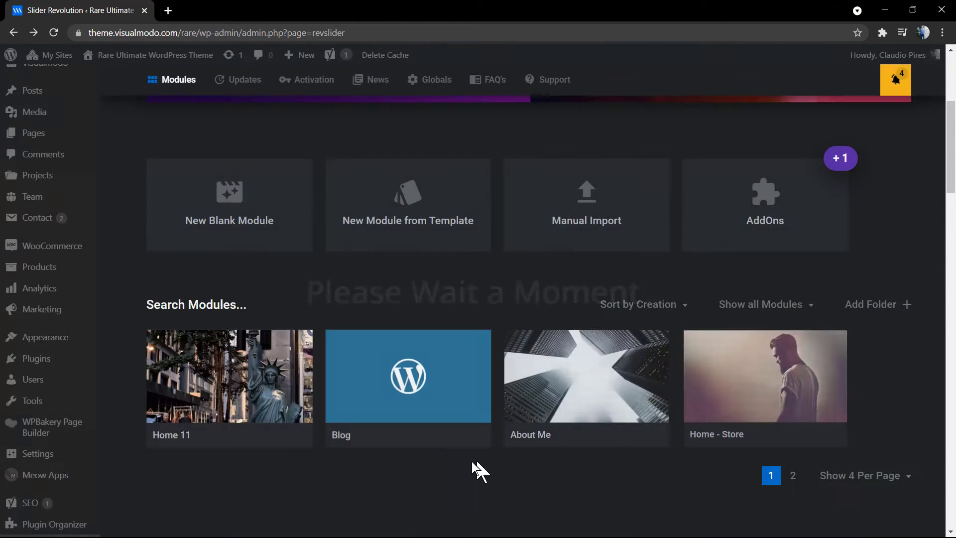
pyautogui.moveTo(228, 371)
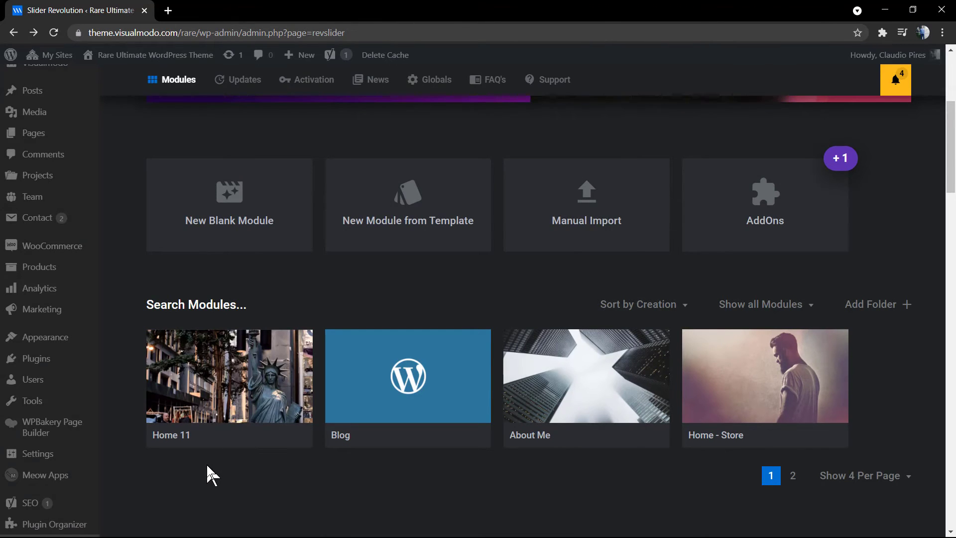
pyautogui.click(792, 476)
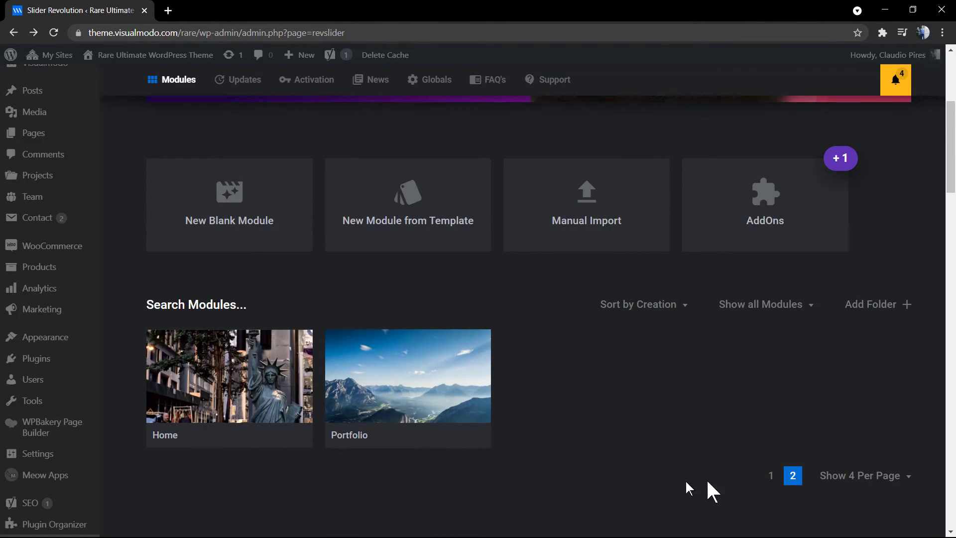
# - Reload the module list and delete the Home 1 copy, confirming the deletion
pyautogui.scroll(-4, 50, 438)
pyautogui.click(53, 476)
pyautogui.scroll(9, 397, 331)
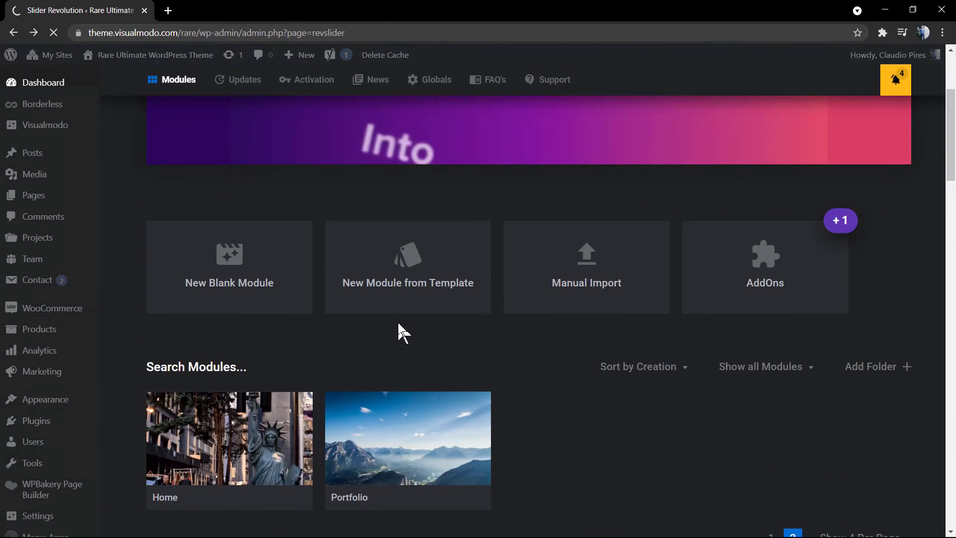
pyautogui.scroll(-5, 383, 304)
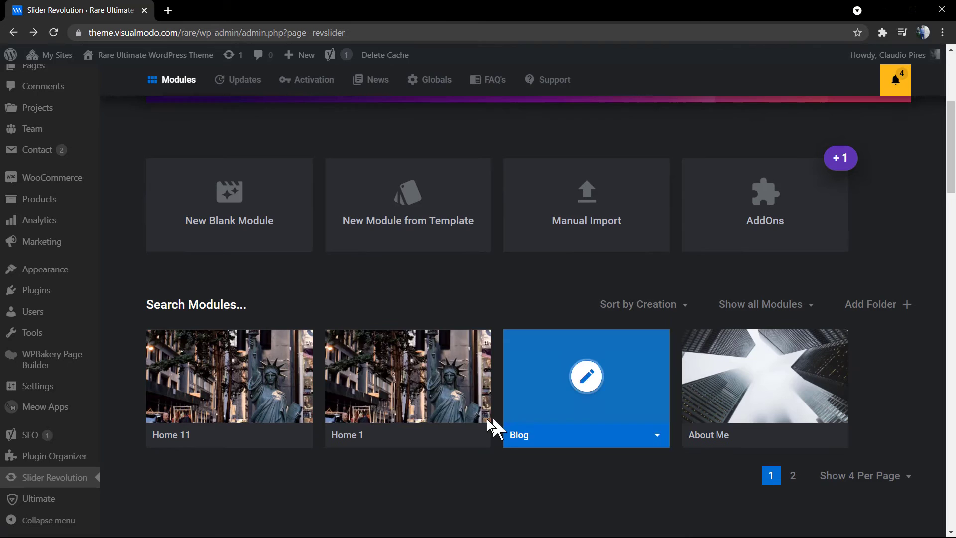
pyautogui.click(478, 437)
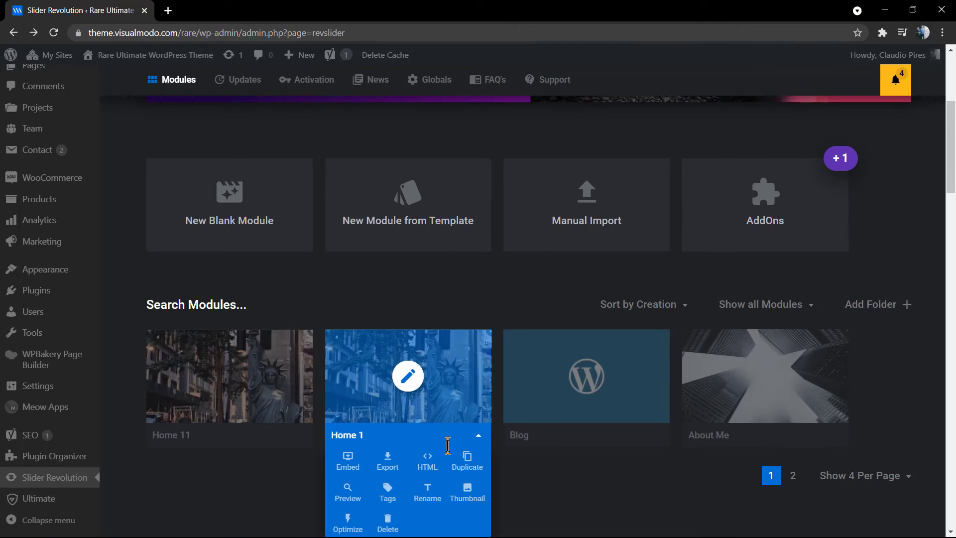
pyautogui.scroll(-1, 447, 445)
pyautogui.click(388, 463)
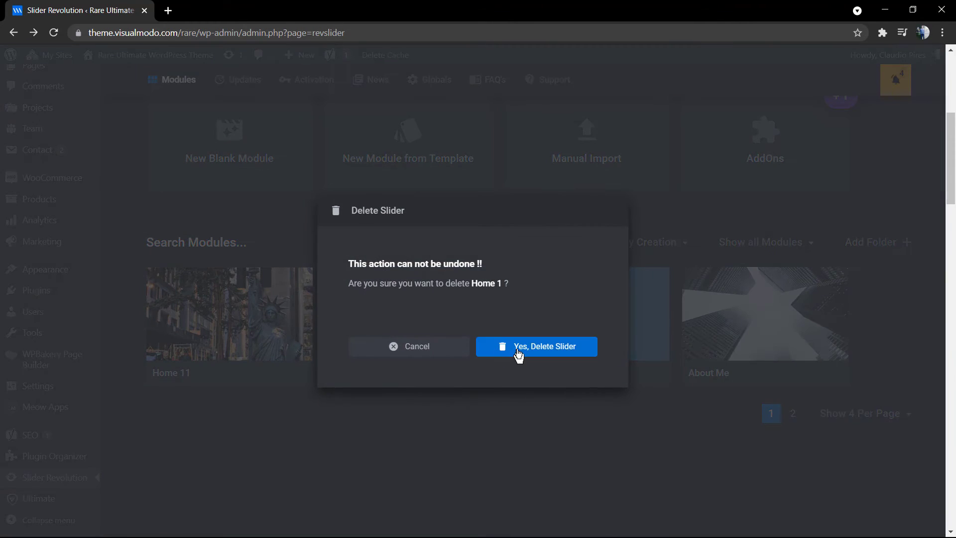
pyautogui.click(518, 350)
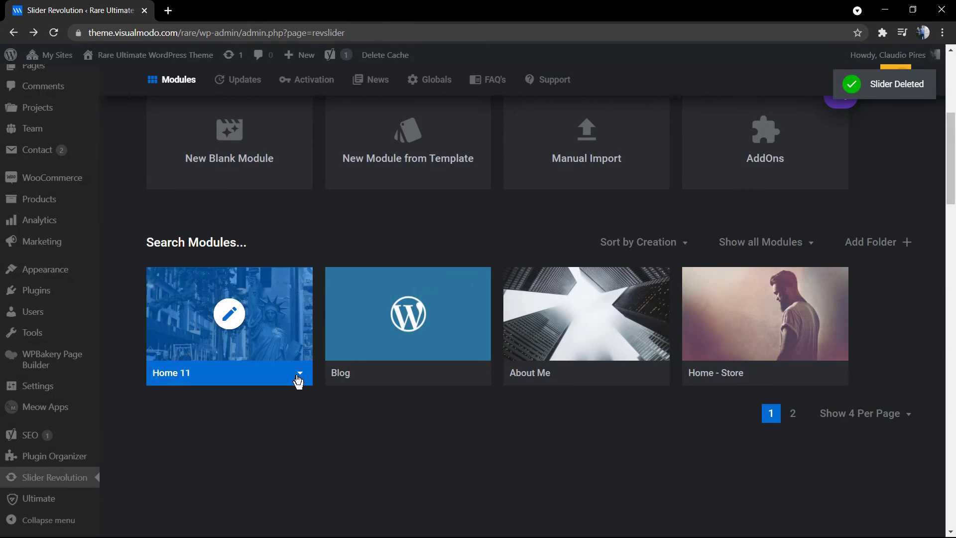
# - Delete the Home 11 copy as well, confirming the deletion
pyautogui.click(300, 374)
pyautogui.click(213, 468)
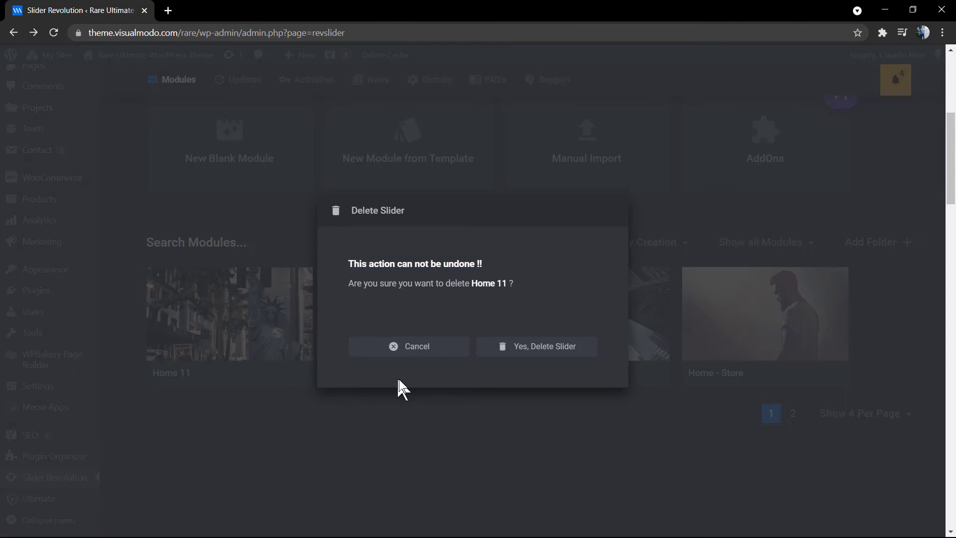
pyautogui.click(538, 354)
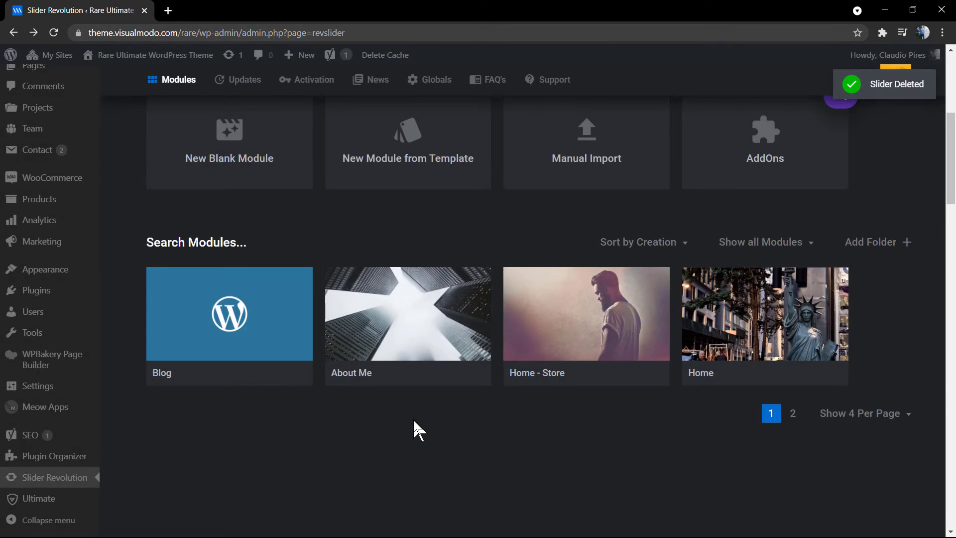
pyautogui.moveTo(769, 318)
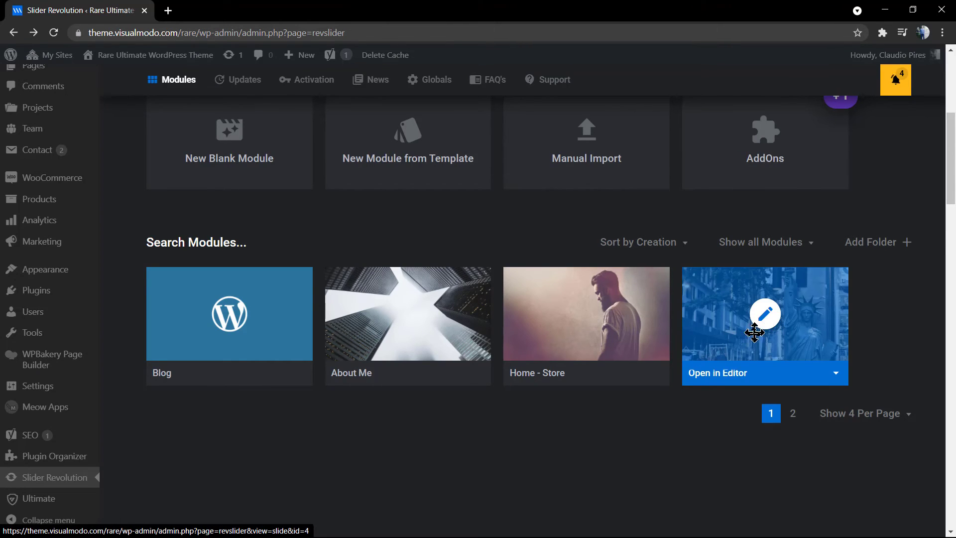
# - Copy the Home module's [rev_slider alias="home"][/rev_slider] embed shortcode and close the Embed dialog
pyautogui.click(838, 374)
pyautogui.click(697, 398)
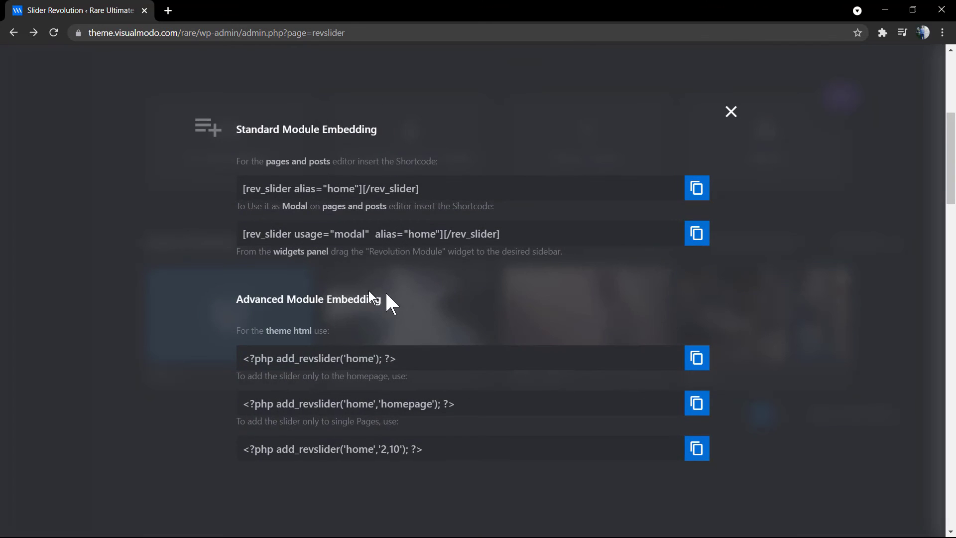
pyautogui.tripleClick(319, 190)
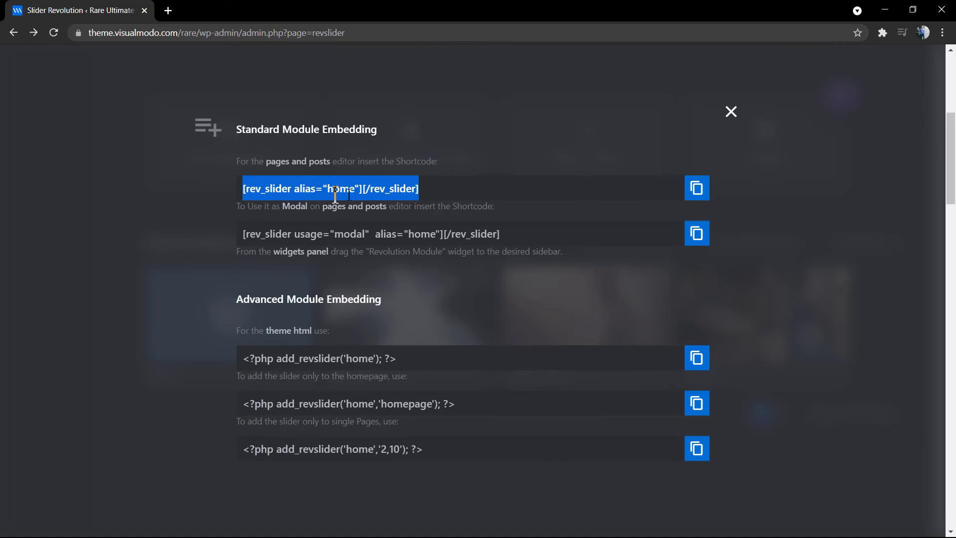
pyautogui.click(730, 112)
pyautogui.click(837, 379)
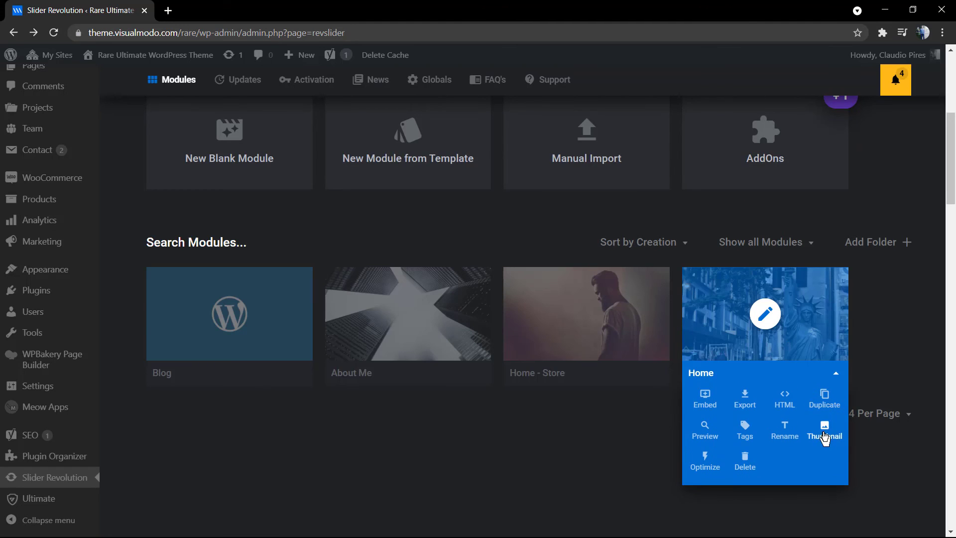